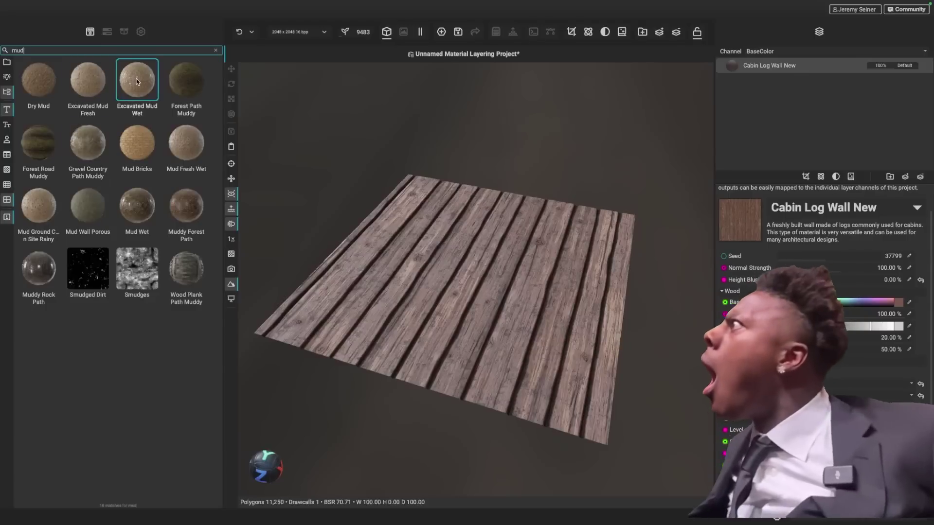
# Drop the Excavated Mud Wet library material onto the plank plane in the viewport
pyautogui.moveTo(138, 81); pyautogui.dragTo(464, 314)
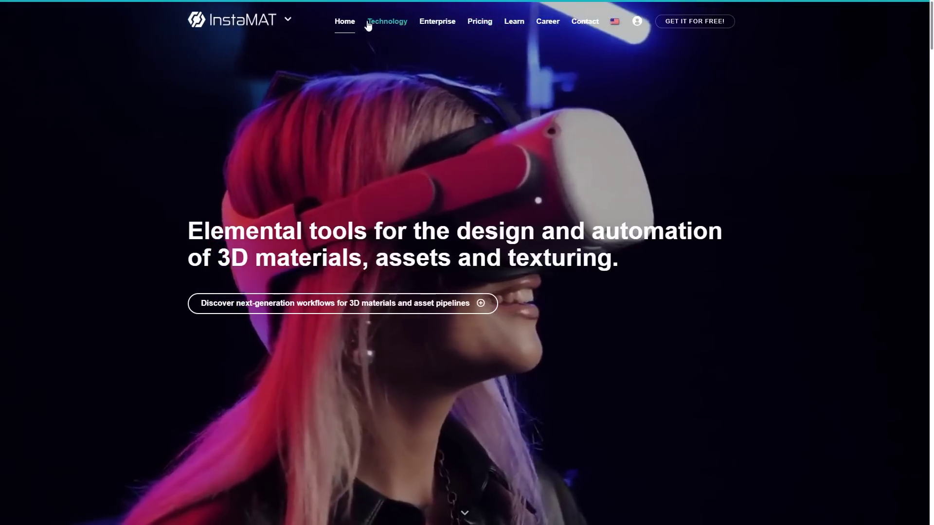
pyautogui.moveTo(298, 23)
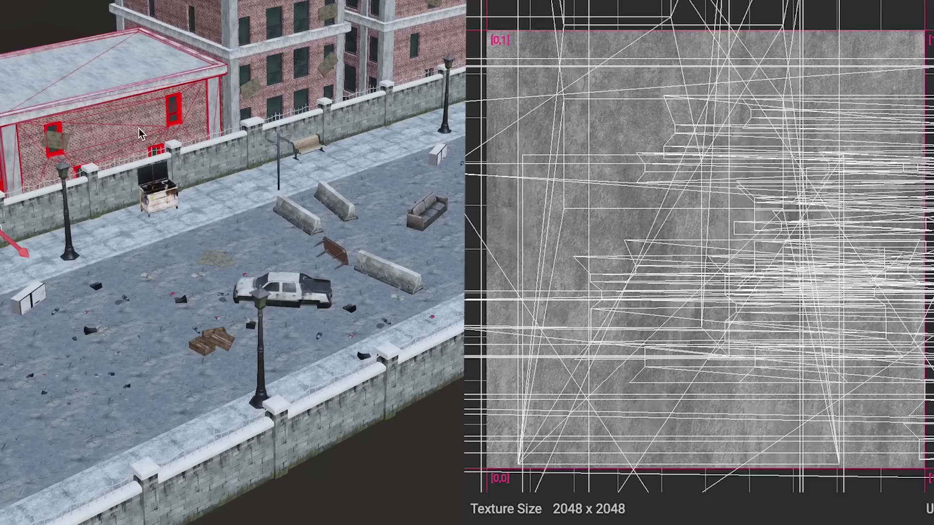
# Inspect UVs of the red car, concrete barrier and chair, then select the sports car's front wheel
pyautogui.click(294, 300)
pyautogui.click(389, 272)
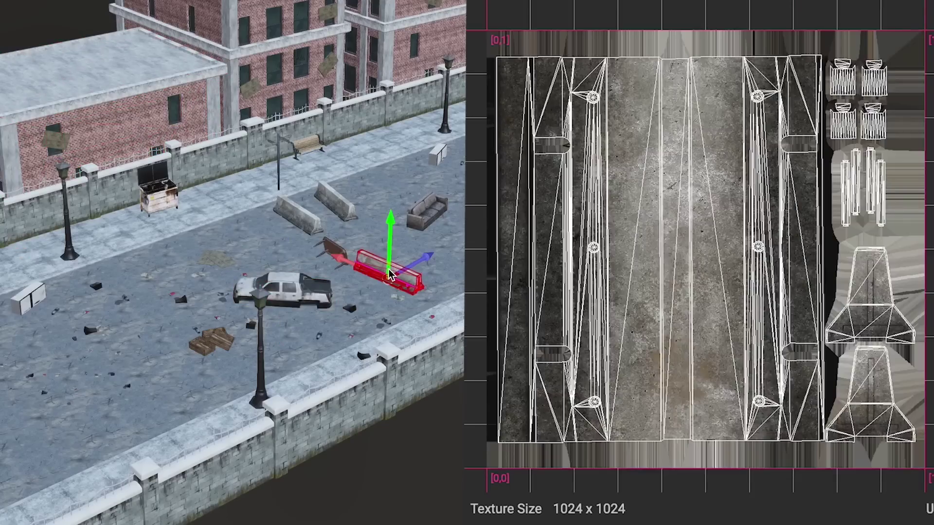
pyautogui.click(332, 251)
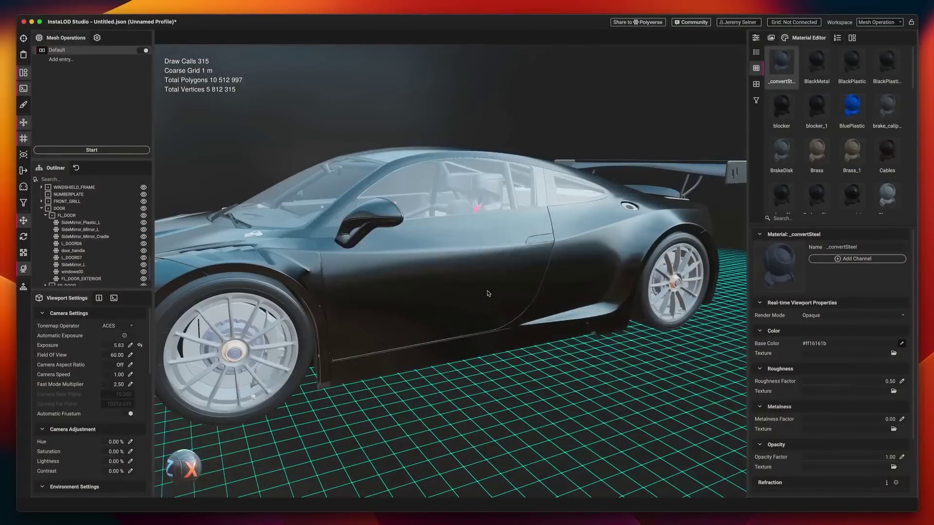
pyautogui.click(234, 344)
pyautogui.scroll(-2, 903, 86)
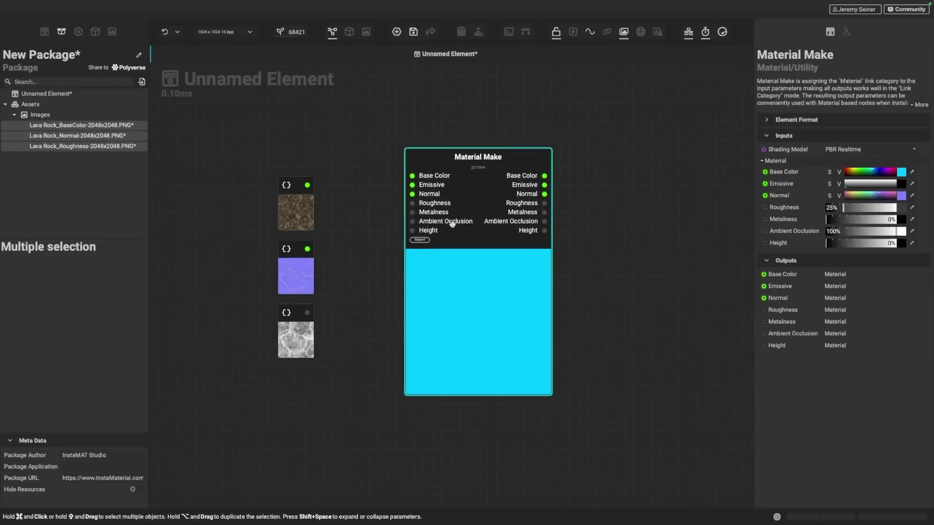
# Wire the lava rock maps into Material Make, preview it in 3D, and connect the grayscale image onward
pyautogui.moveTo(308, 229); pyautogui.dragTo(299, 193)
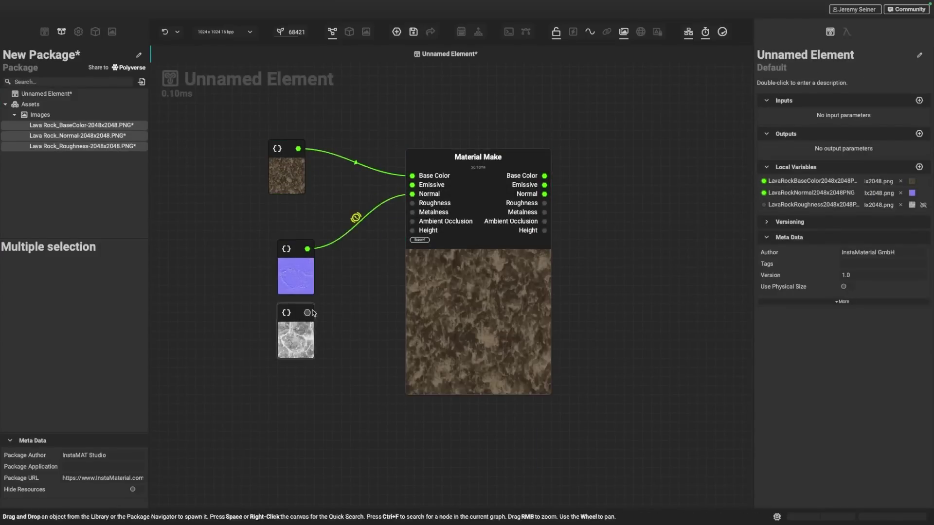
pyautogui.click(468, 269)
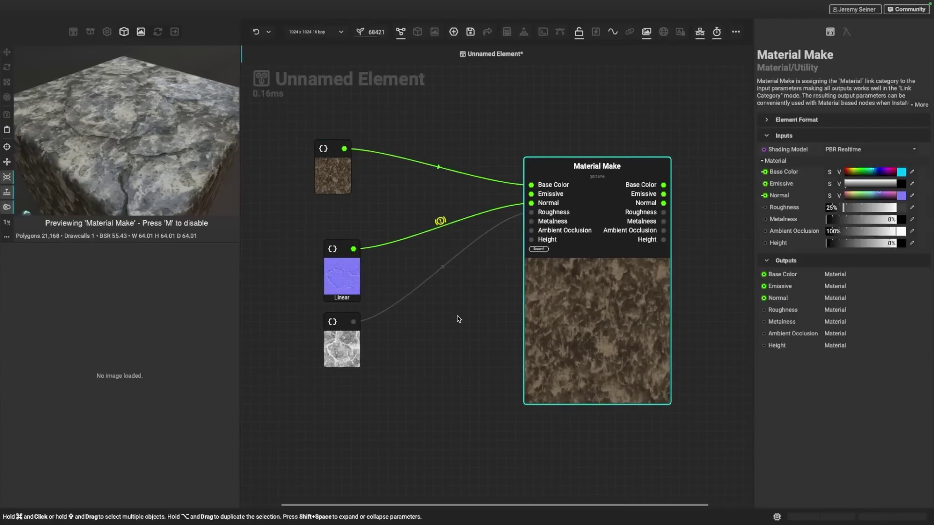
pyautogui.moveTo(353, 321); pyautogui.dragTo(416, 396)
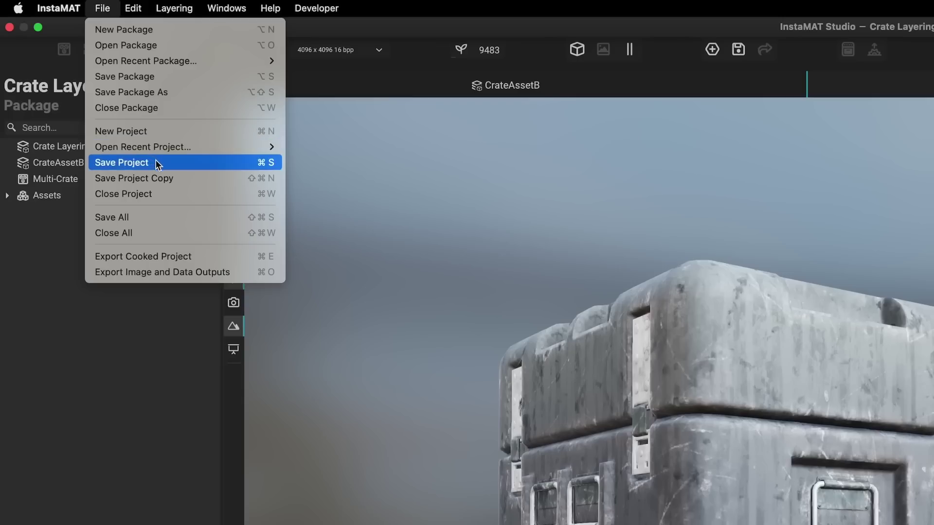
# Start a new project and review the Sharp Gravel roughness, metalness, AO, height and photo maps
pyautogui.click(104, 93)
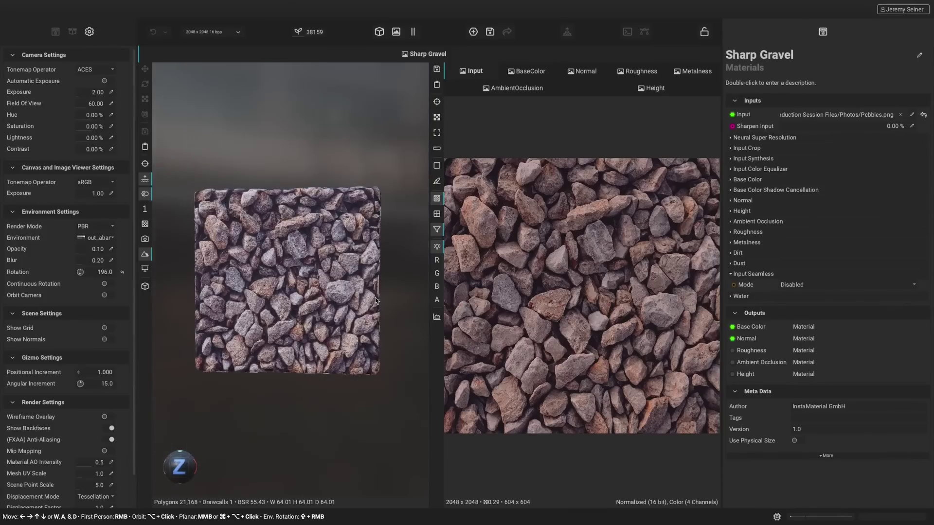
pyautogui.click(641, 72)
pyautogui.click(695, 71)
pyautogui.click(517, 88)
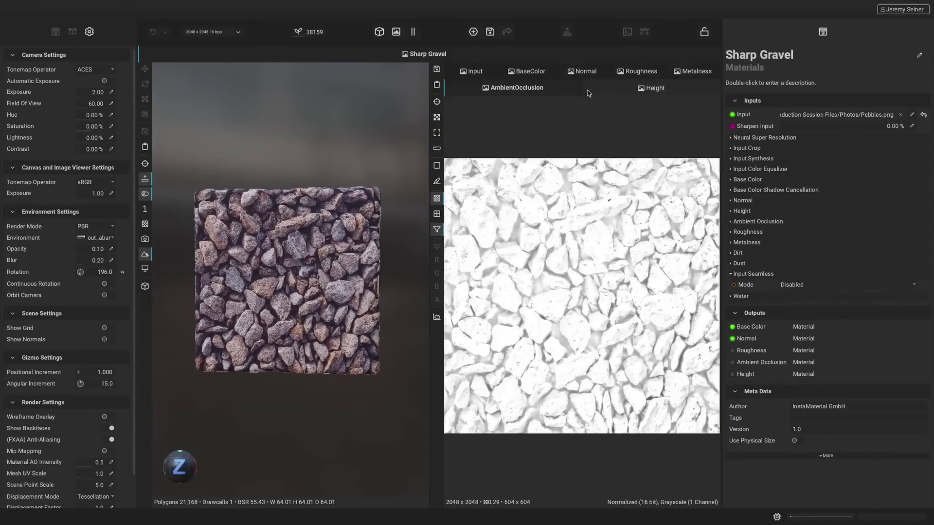
pyautogui.click(625, 88)
pyautogui.click(475, 72)
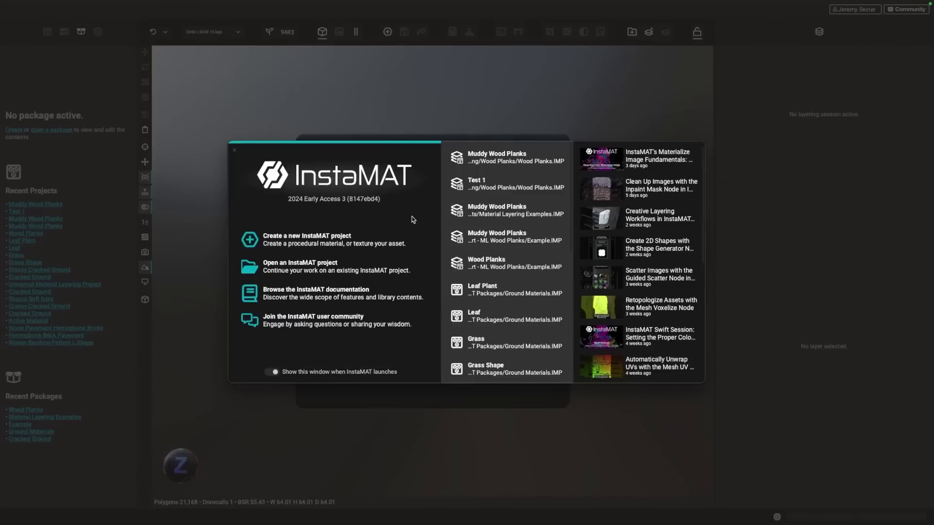
# Pick Material Layering, view its starting options, then choose the Layering project type
pyautogui.click(343, 239)
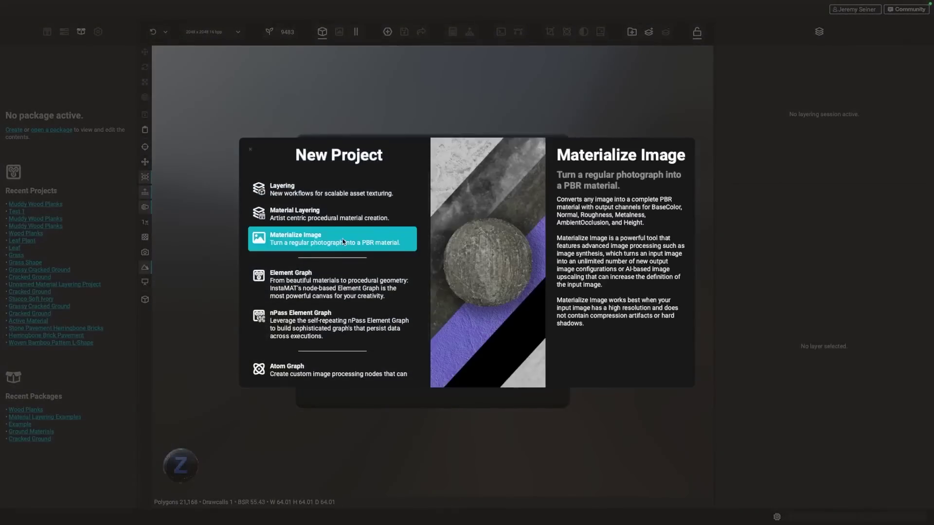
pyautogui.click(314, 210)
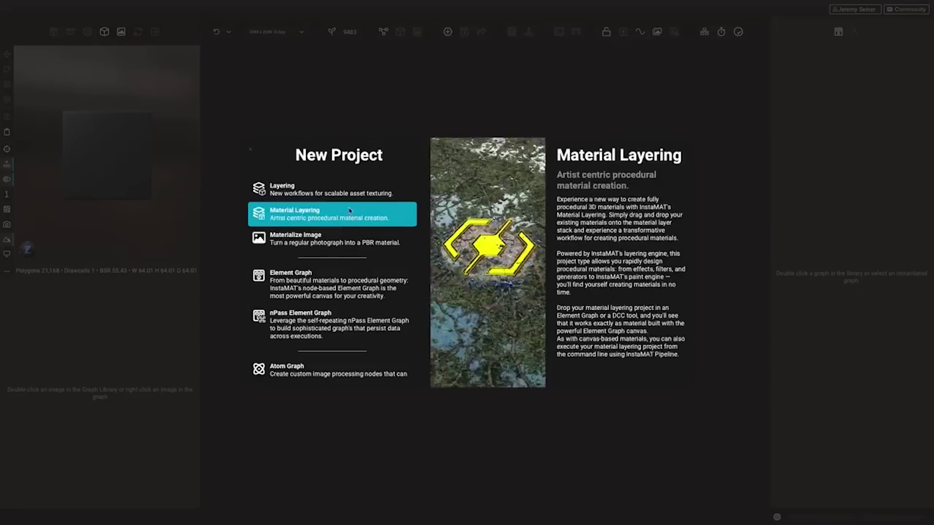
pyautogui.click(340, 188)
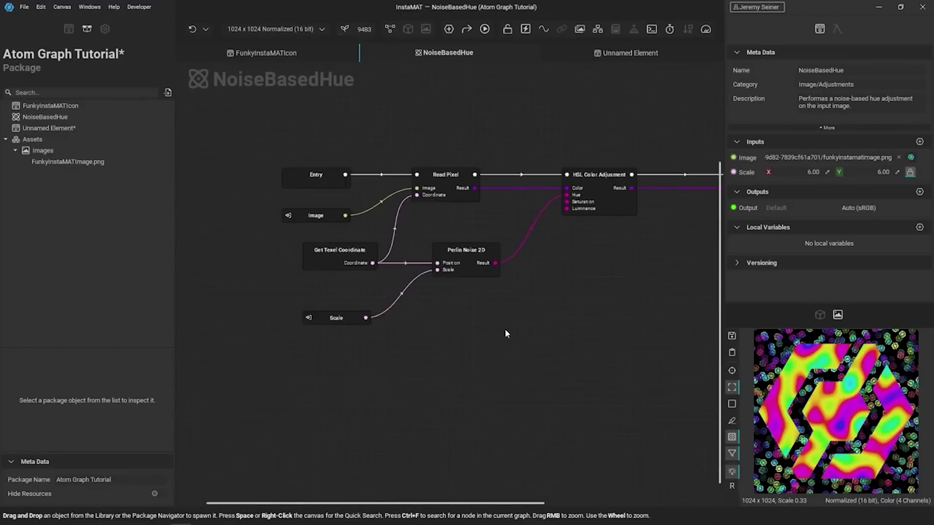
# Add Cellular Noise 2D via Quick Search 'cellu', then add Set Metalness and select Set Roughness
pyautogui.press('space')
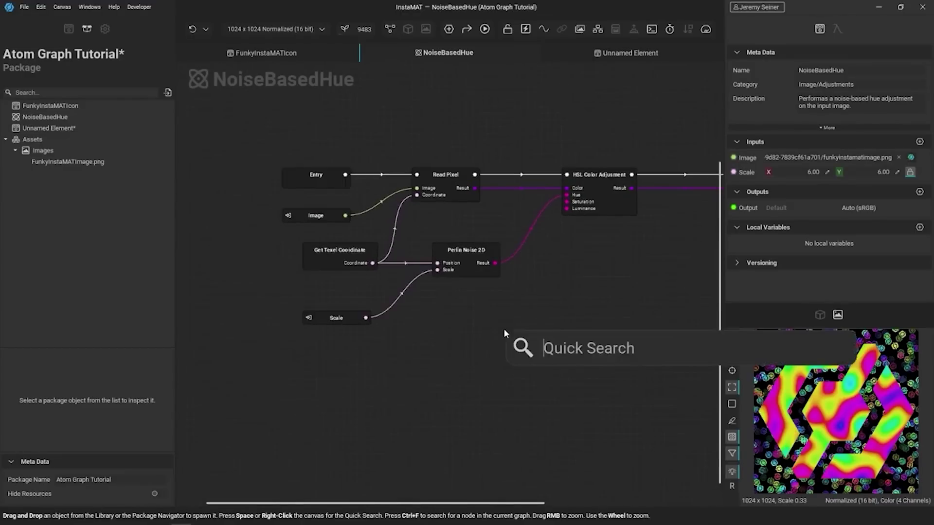
pyautogui.write('cellu')
pyautogui.press('Return')
pyautogui.scroll(3, 589, 287)
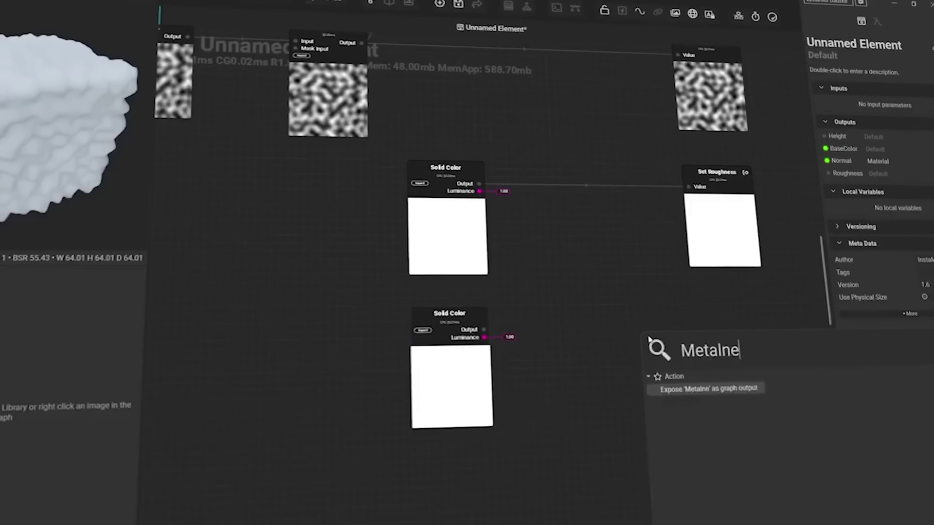
pyautogui.press('Return')
pyautogui.keyDown('shift'); pyautogui.click(686, 176); pyautogui.keyUp('shift')
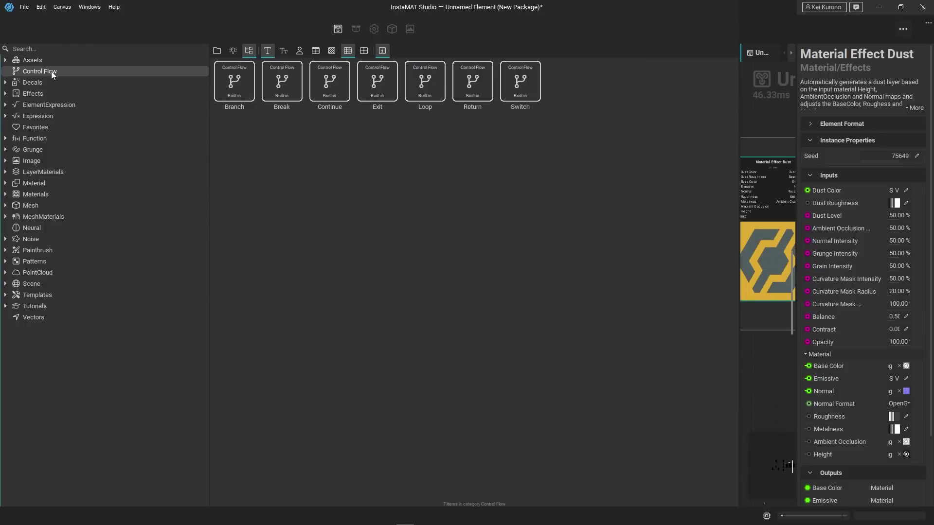
# Step through library categories from Decals down to Materials and scroll the full Materials thumbnail grid
pyautogui.click(49, 82)
pyautogui.click(49, 93)
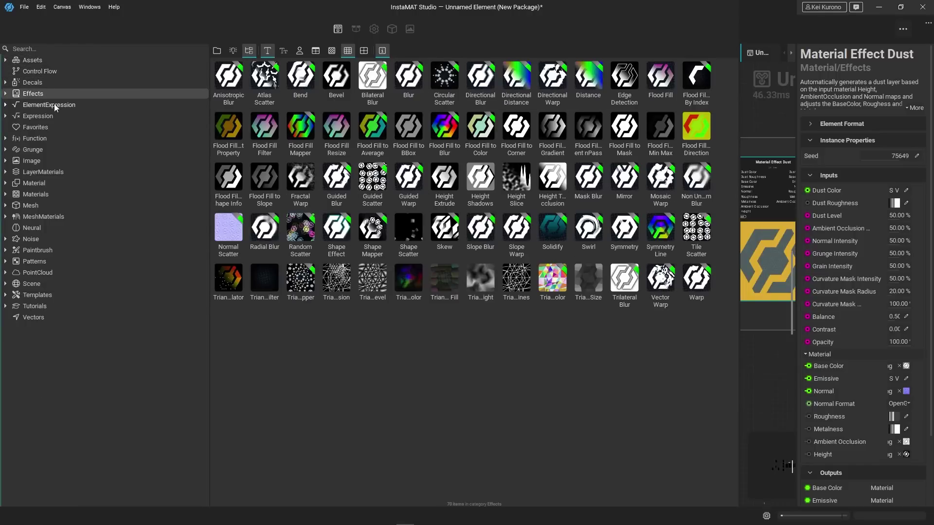
pyautogui.click(54, 104)
pyautogui.click(58, 115)
pyautogui.click(48, 130)
pyautogui.click(49, 139)
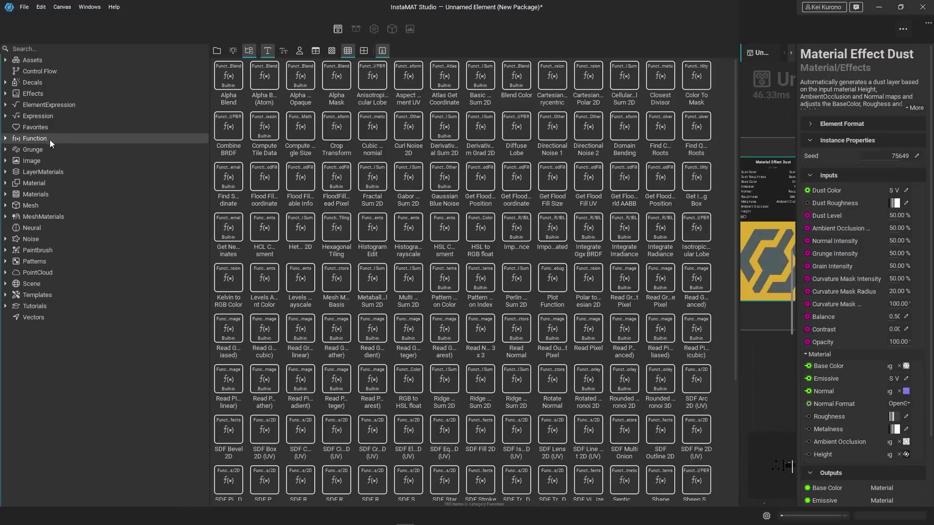
pyautogui.click(52, 150)
pyautogui.click(44, 161)
pyautogui.click(47, 172)
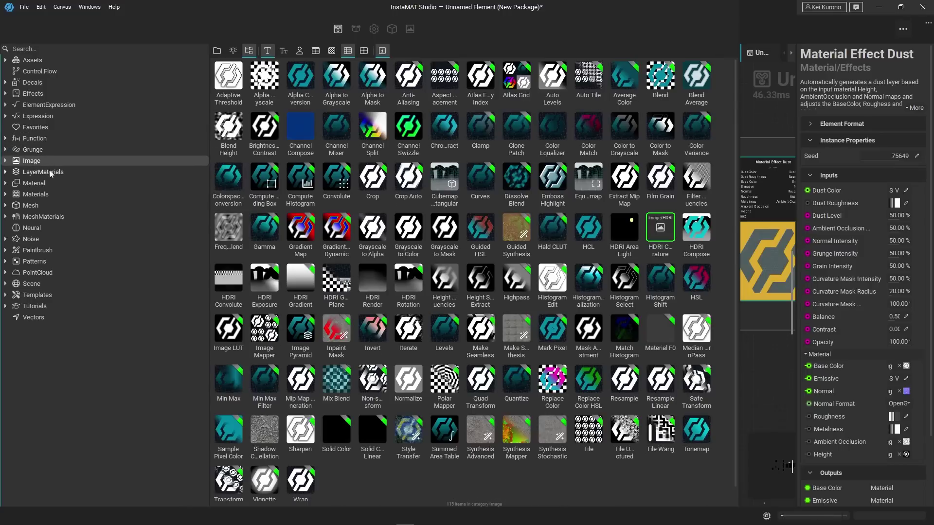
pyautogui.click(47, 183)
pyautogui.click(47, 195)
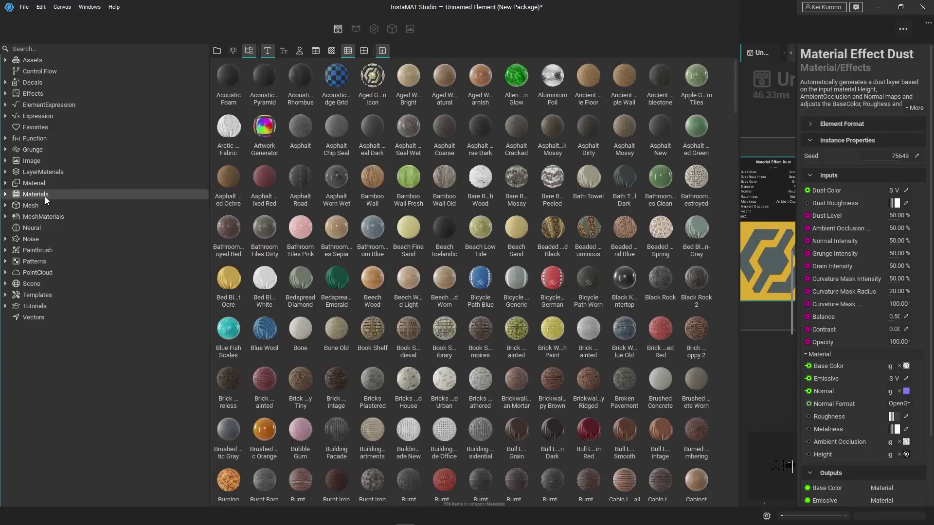
pyautogui.scroll(-15, 398, 251)
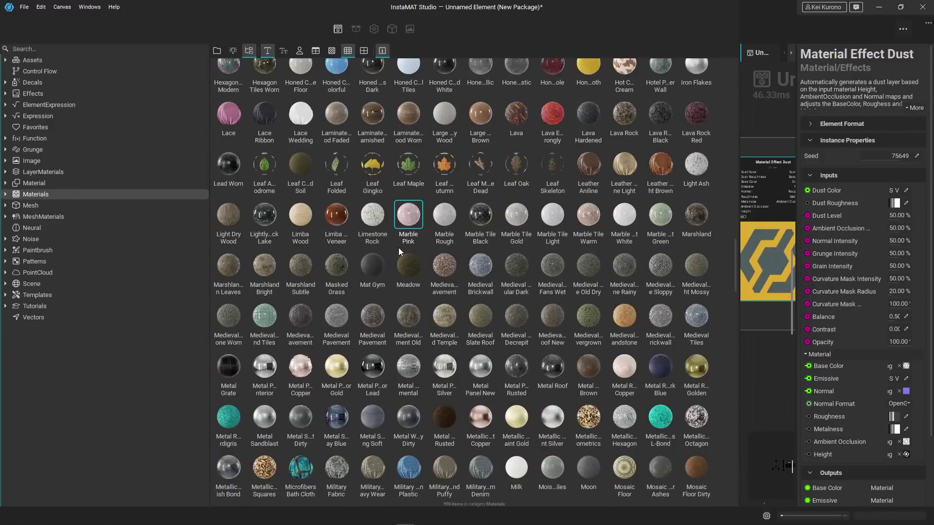
pyautogui.scroll(-5, 388, 247)
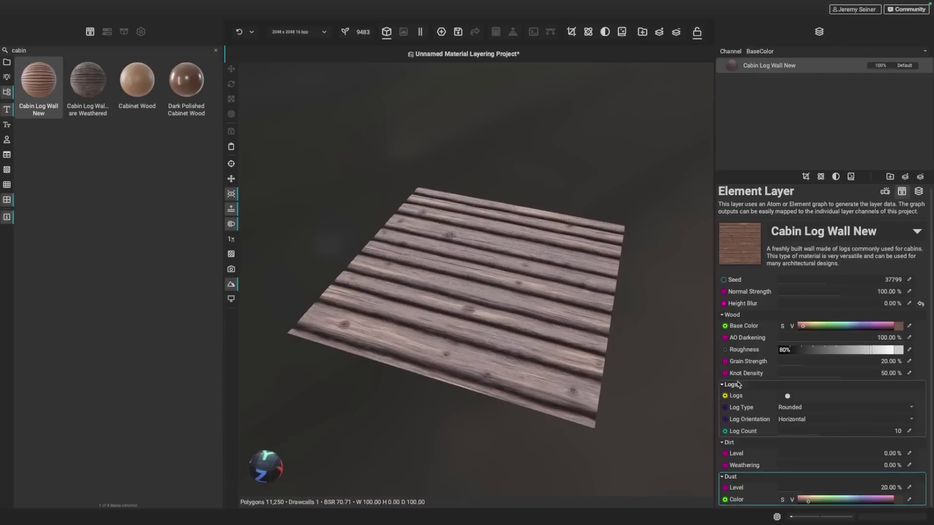
# Set Log Type to Square and Log Orientation to Vertical on the cabin logs
pyautogui.click(795, 408)
pyautogui.click(780, 416)
pyautogui.click(790, 430)
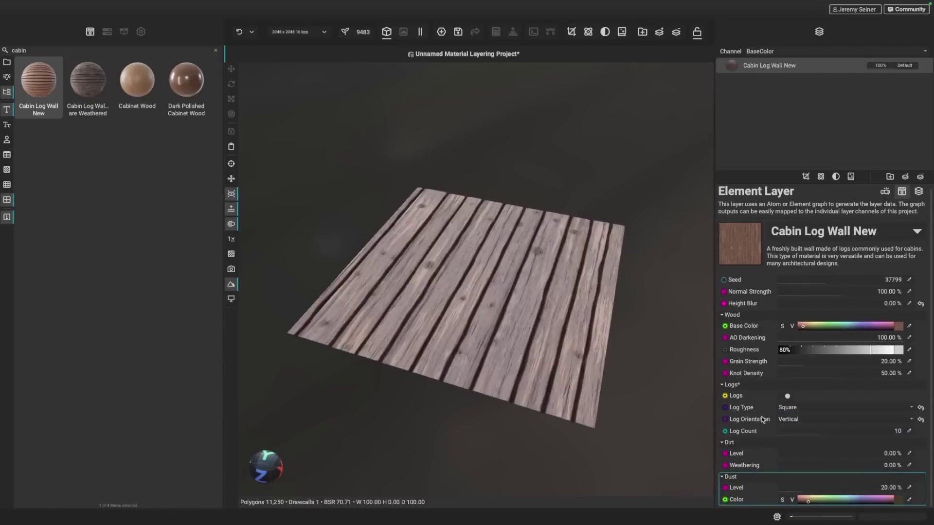
pyautogui.keyDown('shift'); pyautogui.moveTo(505, 319); pyautogui.dragTo(517, 320, button='right'); pyautogui.keyUp('shift')
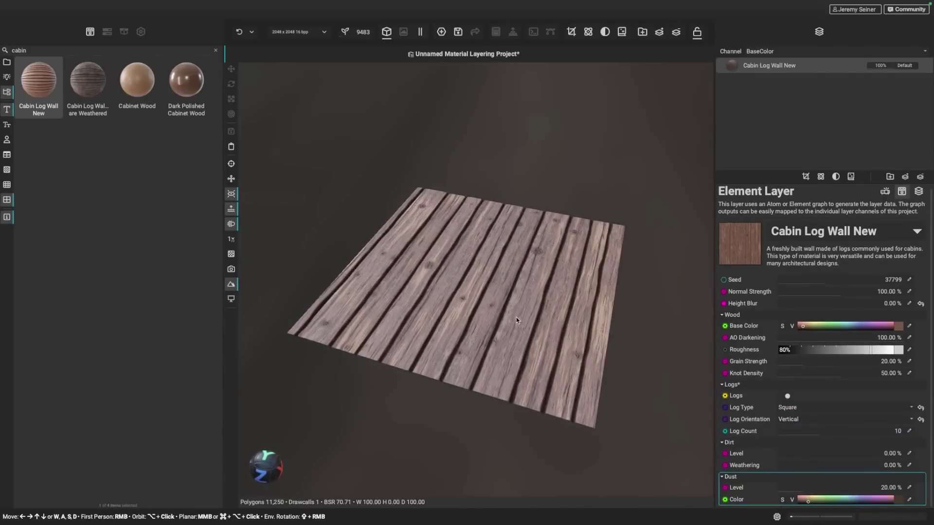
# Raise Dirt Level to 100%, Weathering to 25%, Dust to about 61%, and adjust Log Count
pyautogui.moveTo(856, 457); pyautogui.dragTo(873, 457)
pyautogui.moveTo(790, 478); pyautogui.dragTo(906, 493)
pyautogui.scroll(-1, 746, 469)
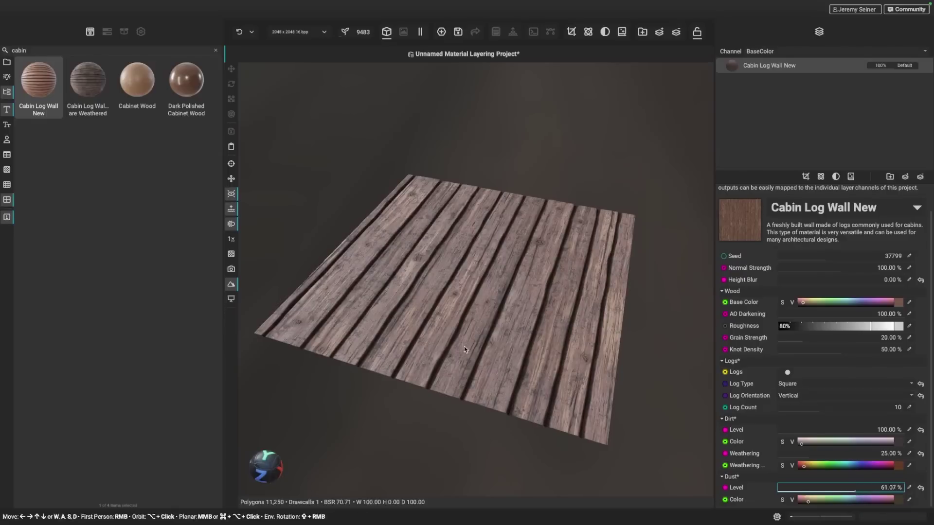
pyautogui.moveTo(817, 407)
pyautogui.mouseDown()
pyautogui.moveTo(858, 407)
pyautogui.moveTo(803, 407)
pyautogui.mouseUp()
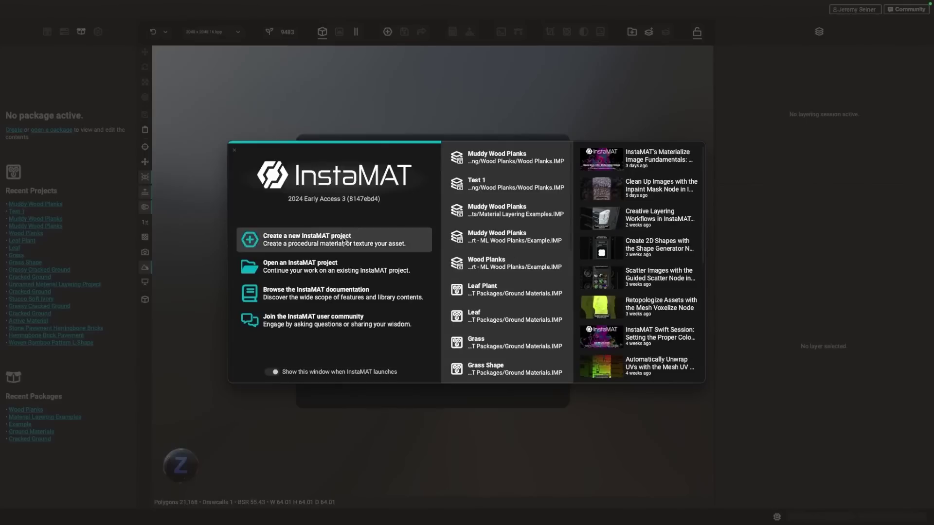
# Create a new empty Material Layering project
pyautogui.click(335, 241)
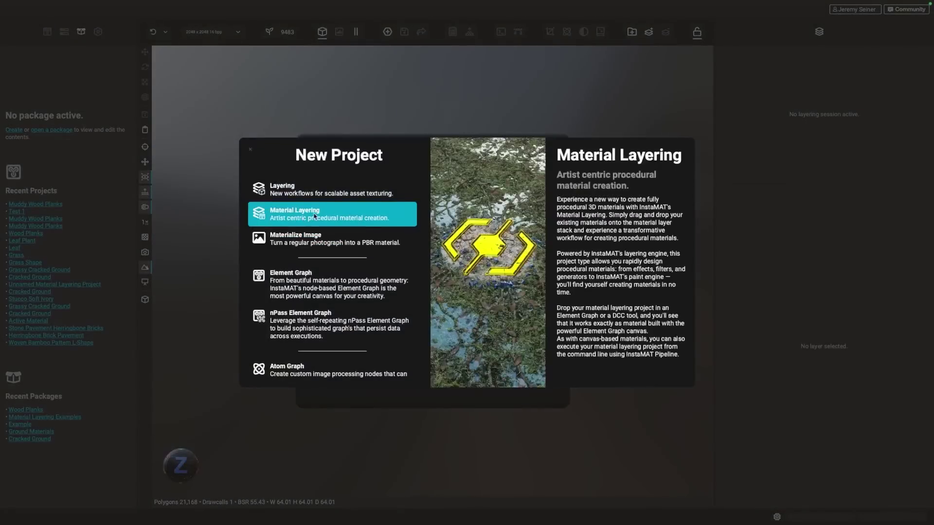
pyautogui.click(314, 216)
pyautogui.click(331, 208)
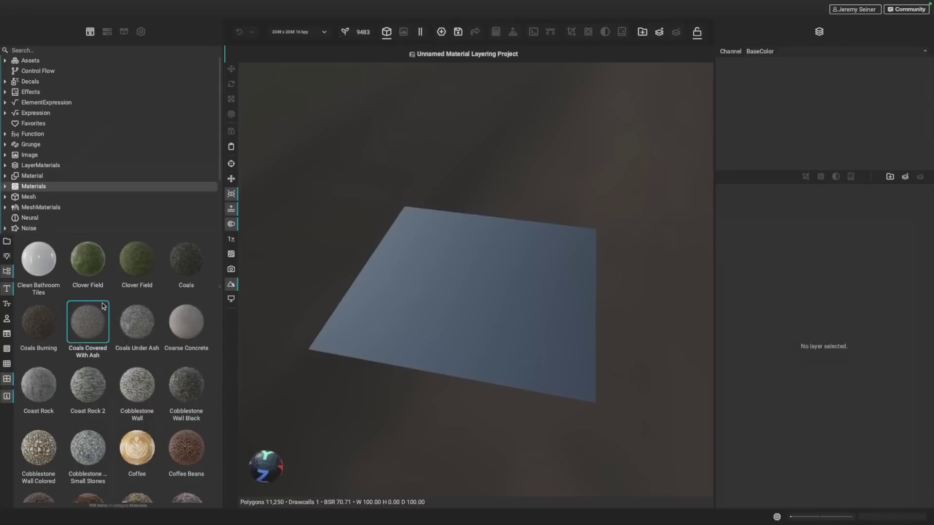
# Search 'cabin', apply Cabin Log Wall New to the plane, and layer Excavated Mud Wet over it
pyautogui.write('cabin')
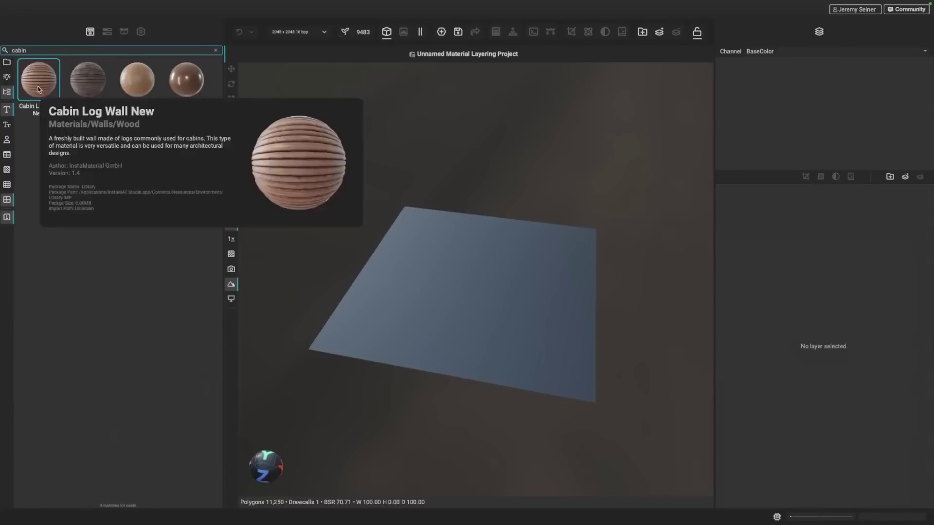
pyautogui.moveTo(38, 86); pyautogui.dragTo(474, 288)
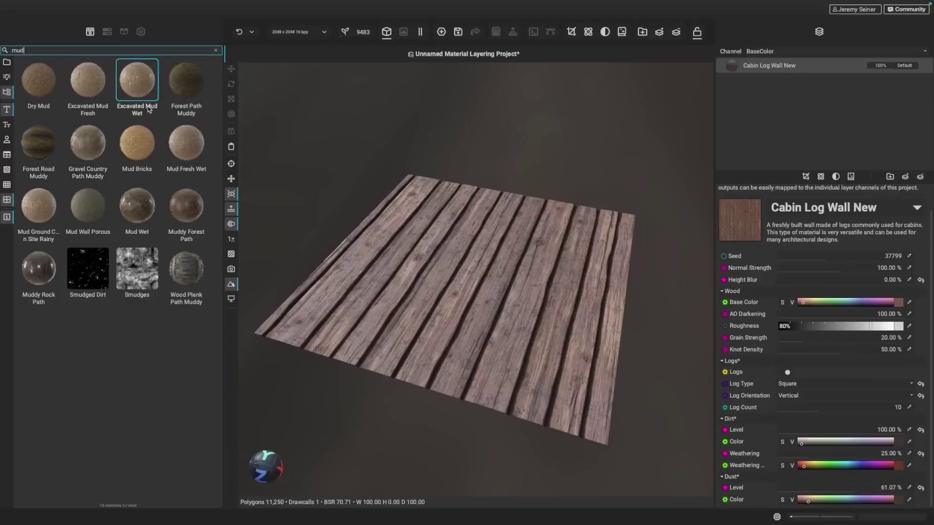
pyautogui.moveTo(137, 86); pyautogui.dragTo(465, 331)
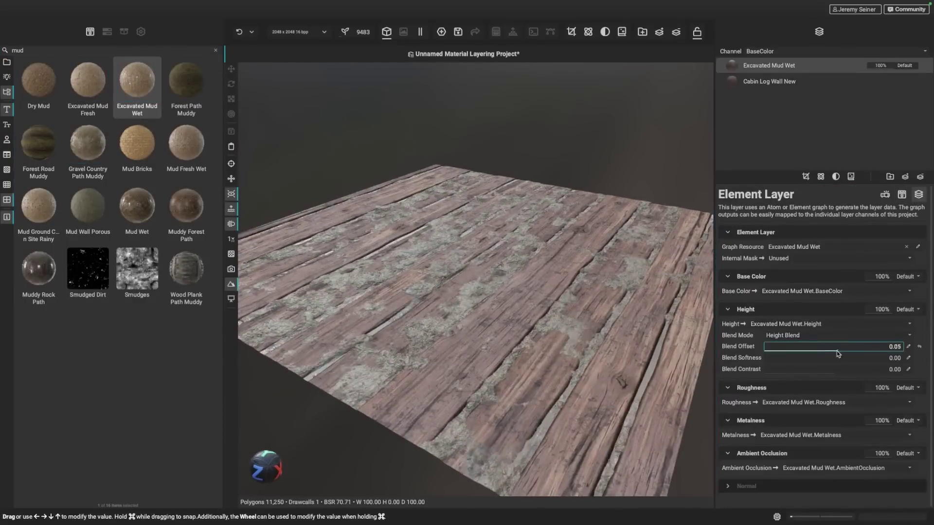
# Raise the mud layer's Blend Offset to 0.11 and reveal its water settings
pyautogui.moveTo(841, 353); pyautogui.dragTo(849, 353)
pyautogui.scroll(3, 437, 337)
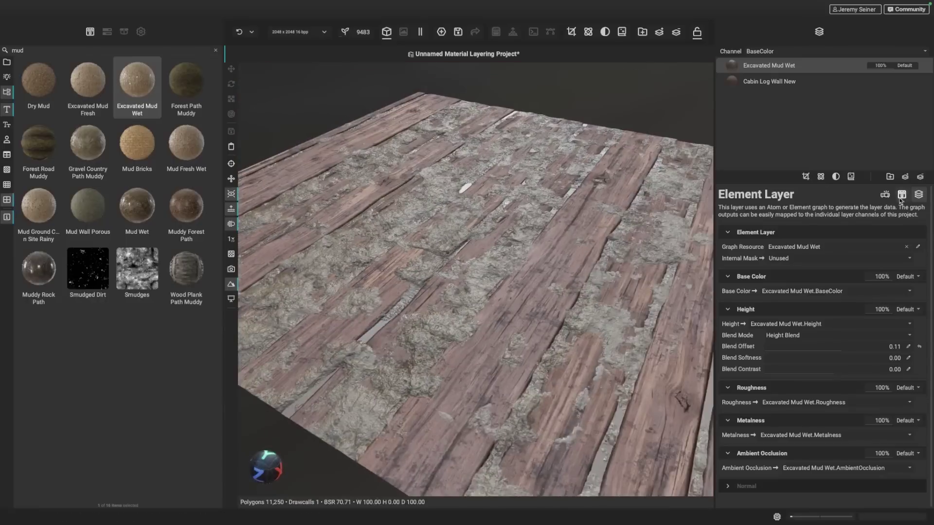
pyautogui.click(731, 461)
pyautogui.moveTo(428, 314); pyautogui.dragTo(445, 322)
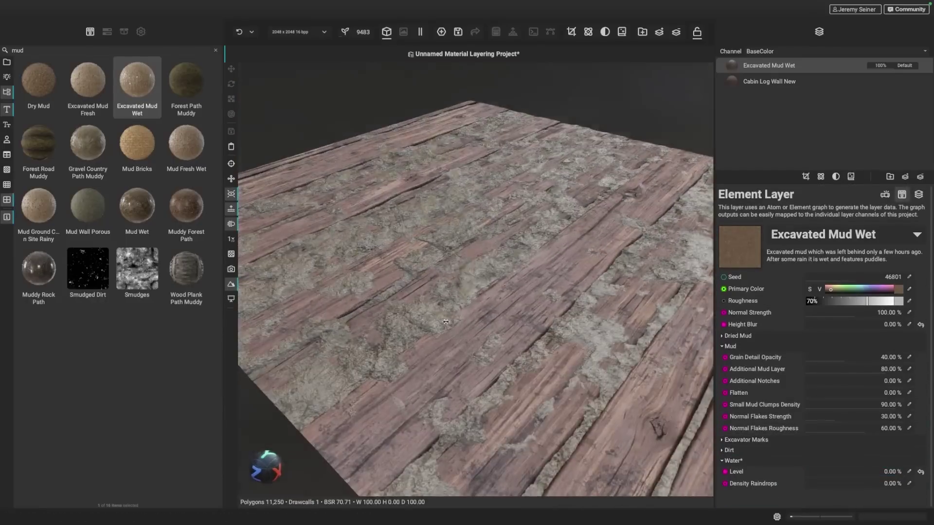
# Add a Color Match on Previous Layer Base Color at 0.52 opacity, then a New Multi-Channel Layer
pyautogui.click(863, 202)
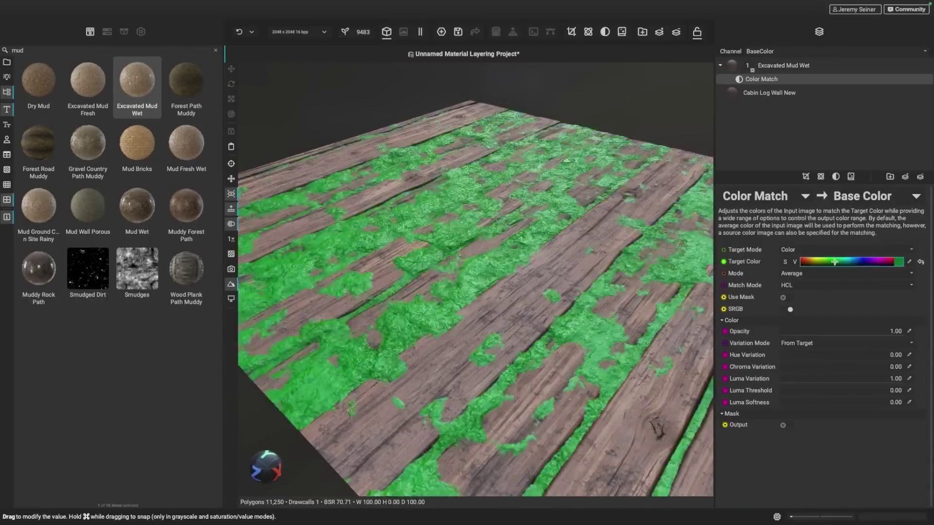
pyautogui.moveTo(854, 325); pyautogui.dragTo(847, 325)
pyautogui.scroll(-5, 477, 259)
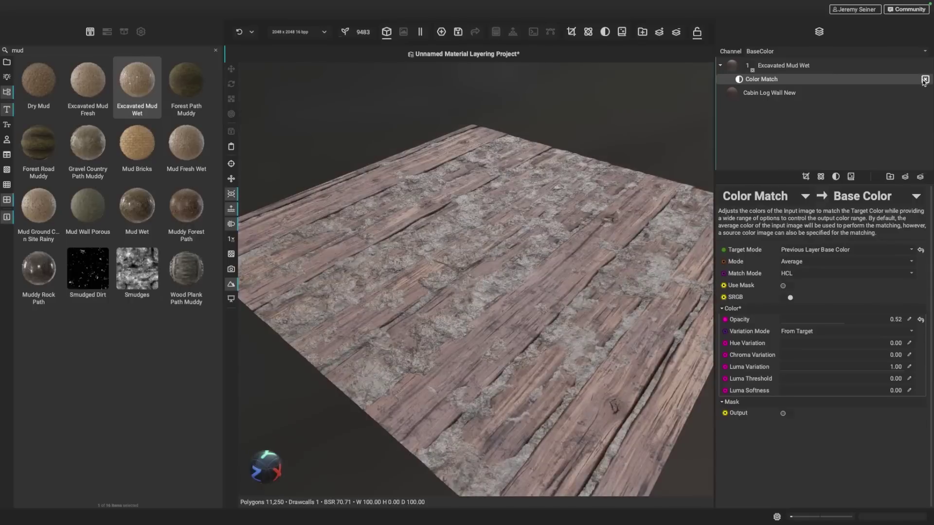
pyautogui.click(907, 181)
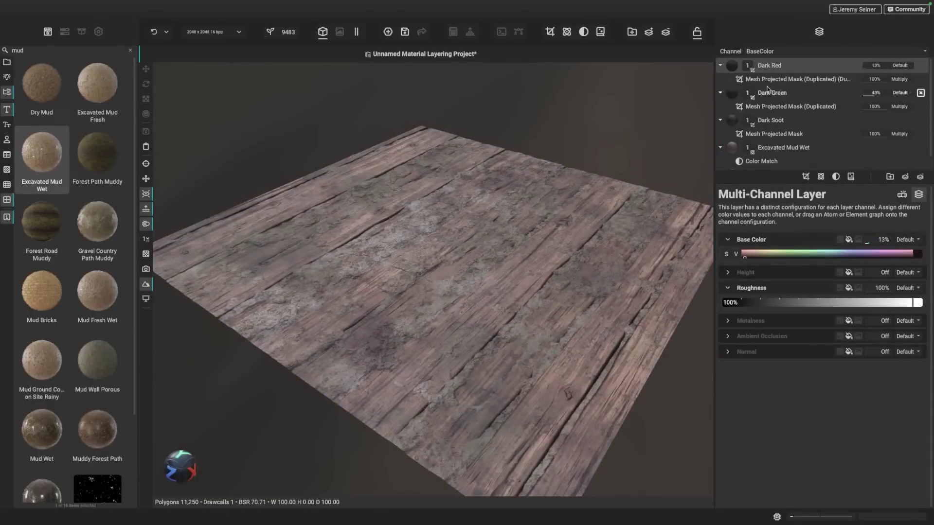
# Add a Mesh Mask Builder to the Dirt group, solo-preview the mask, then collapse the group
pyautogui.click(805, 177)
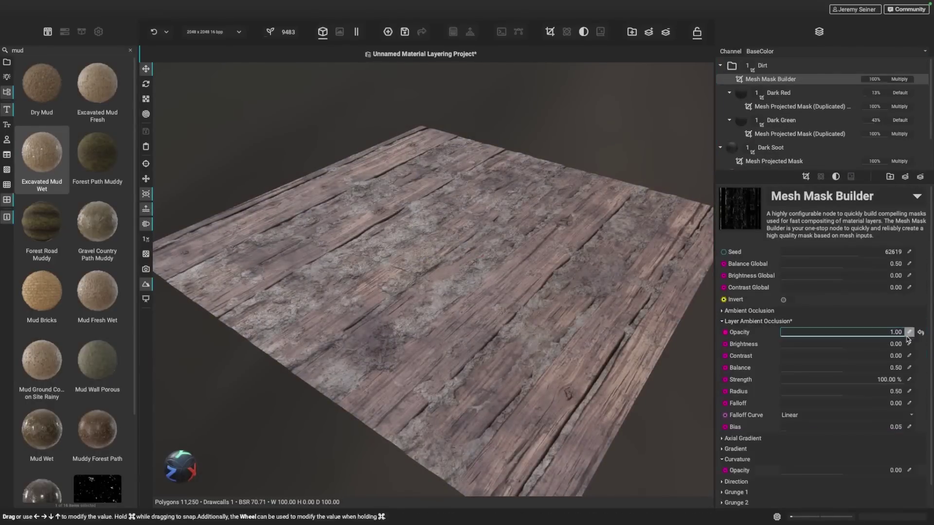
pyautogui.press('s')
pyautogui.scroll(3, 495, 343)
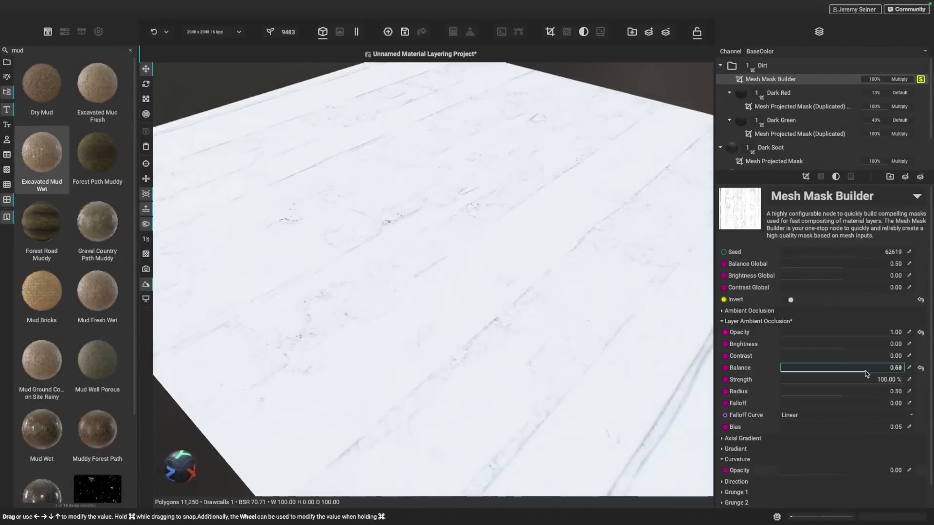
pyautogui.press('s')
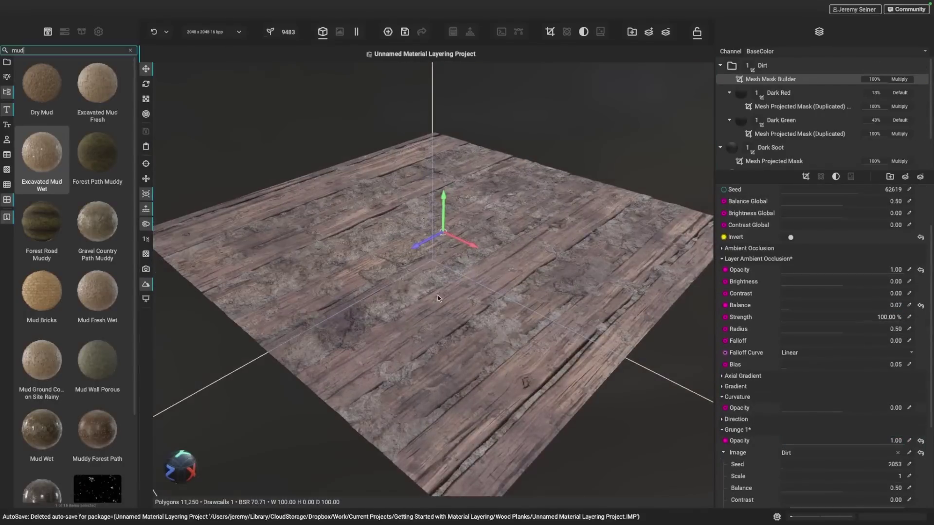
pyautogui.click(720, 65)
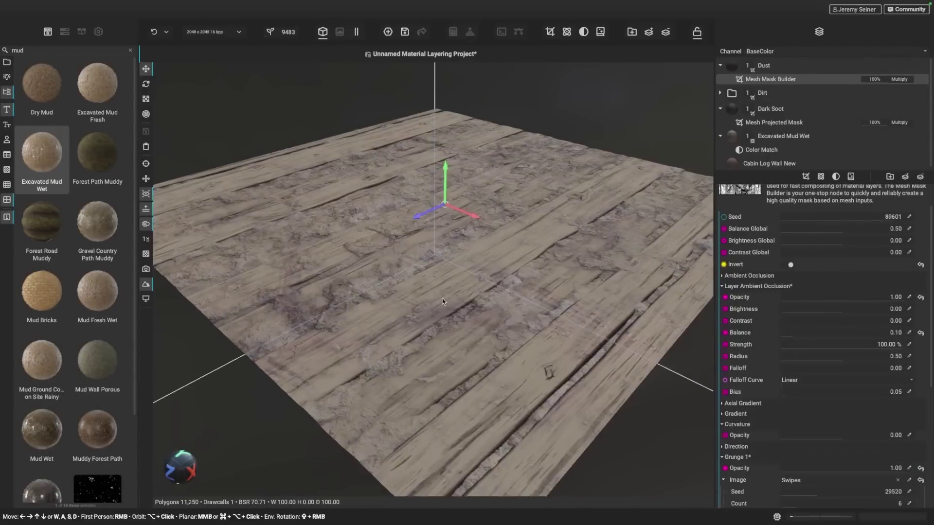
pyautogui.scroll(-5, 800, 394)
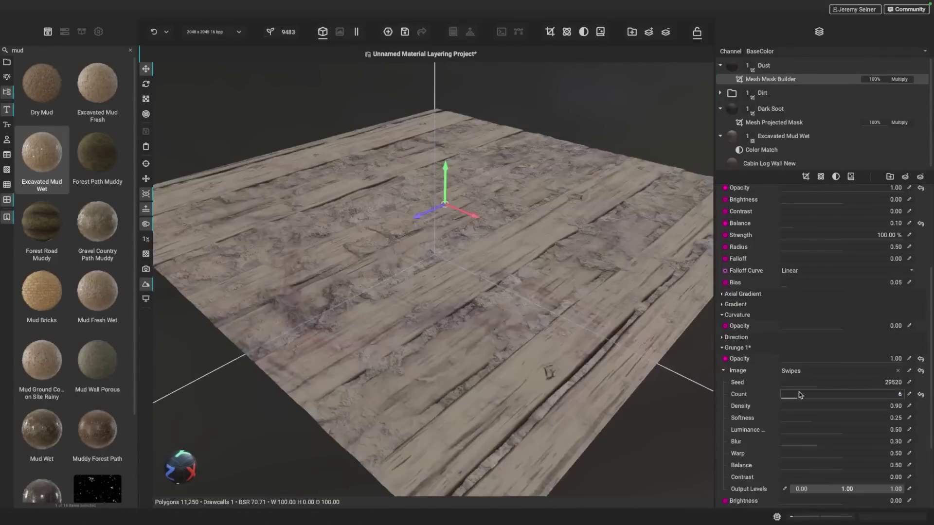